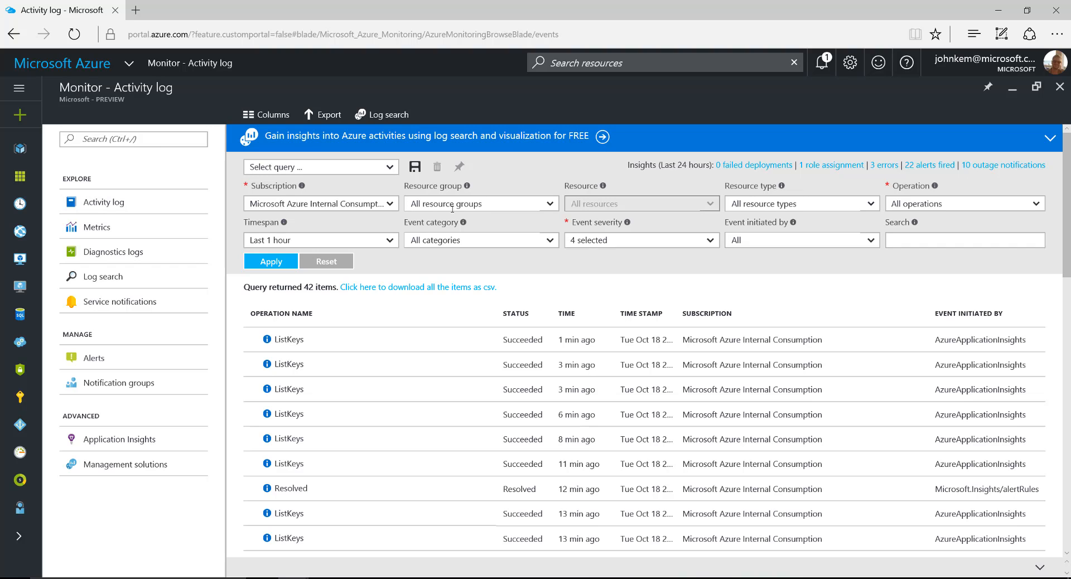
Step: Filter the activity log to the azureMonVidDemo2 resource group with only Critical event severity selected
{"action": "left_click", "coordinate": [471, 205]}
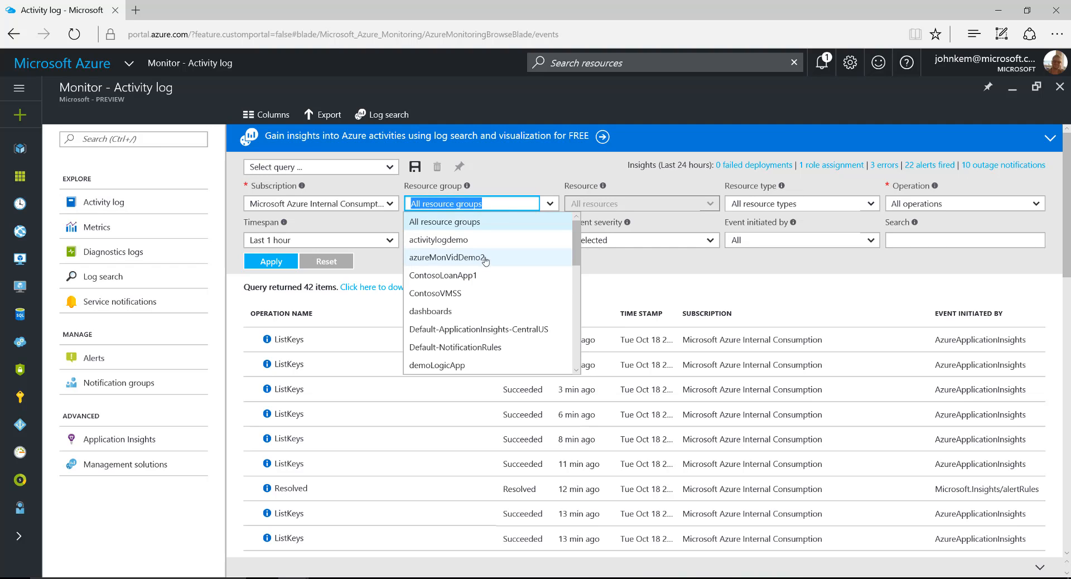
{"action": "left_click", "coordinate": [482, 257]}
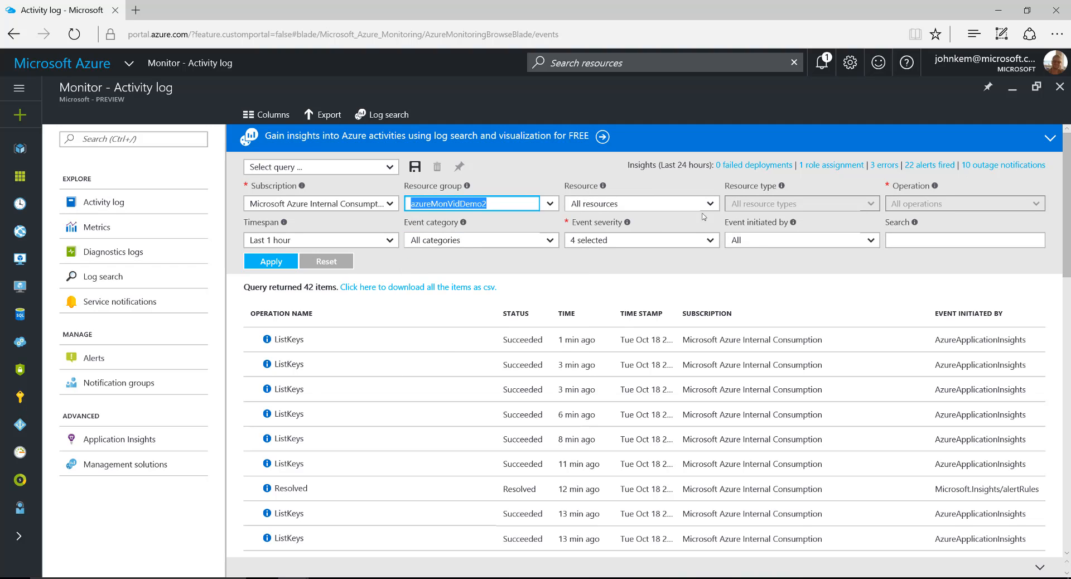
{"action": "left_click", "coordinate": [626, 245]}
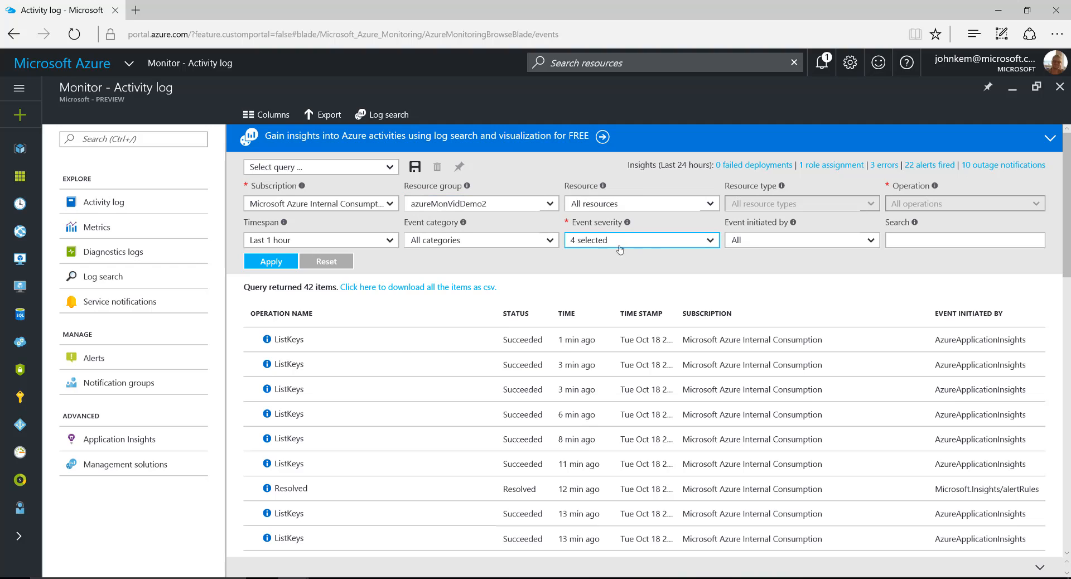
{"action": "left_click", "coordinate": [575, 276]}
{"action": "left_click", "coordinate": [576, 294]}
{"action": "left_click", "coordinate": [576, 312]}
{"action": "left_click", "coordinate": [445, 173]}
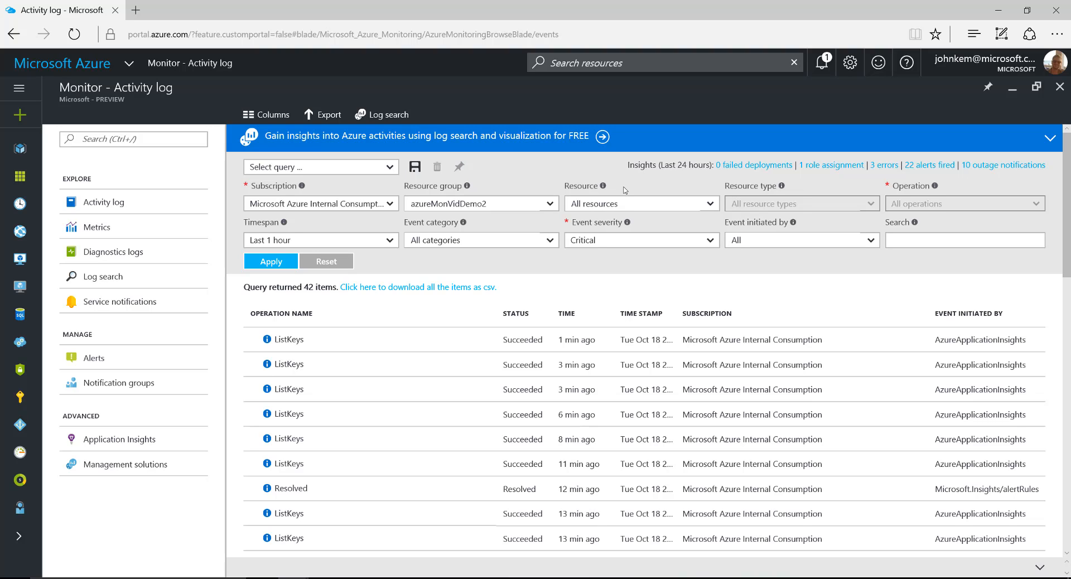
Step: Try exporting the activity log to a storage account, discard the export settings and close them
{"action": "left_click", "coordinate": [323, 115]}
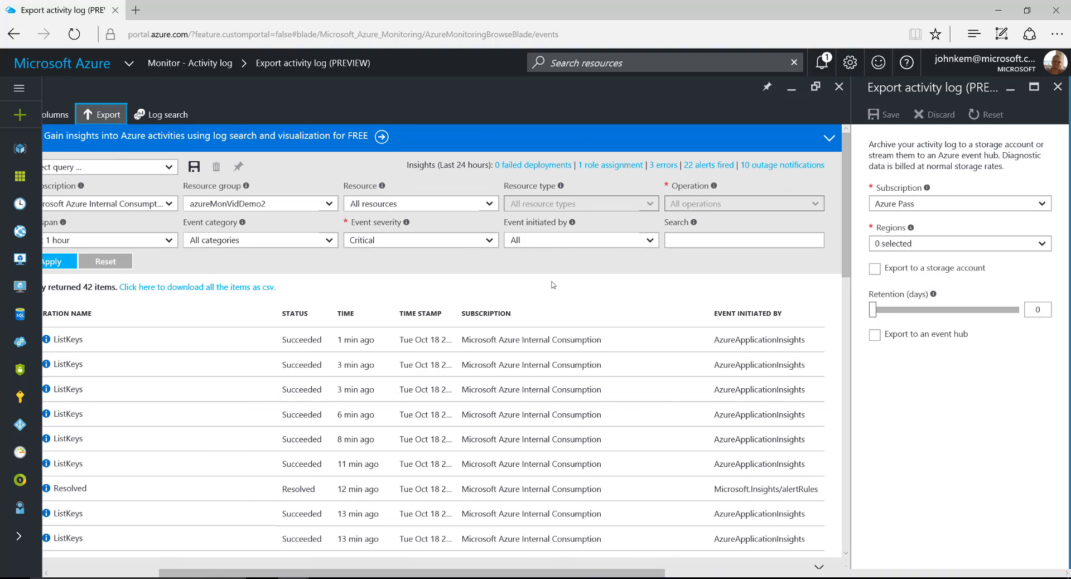
{"action": "left_click", "coordinate": [897, 273]}
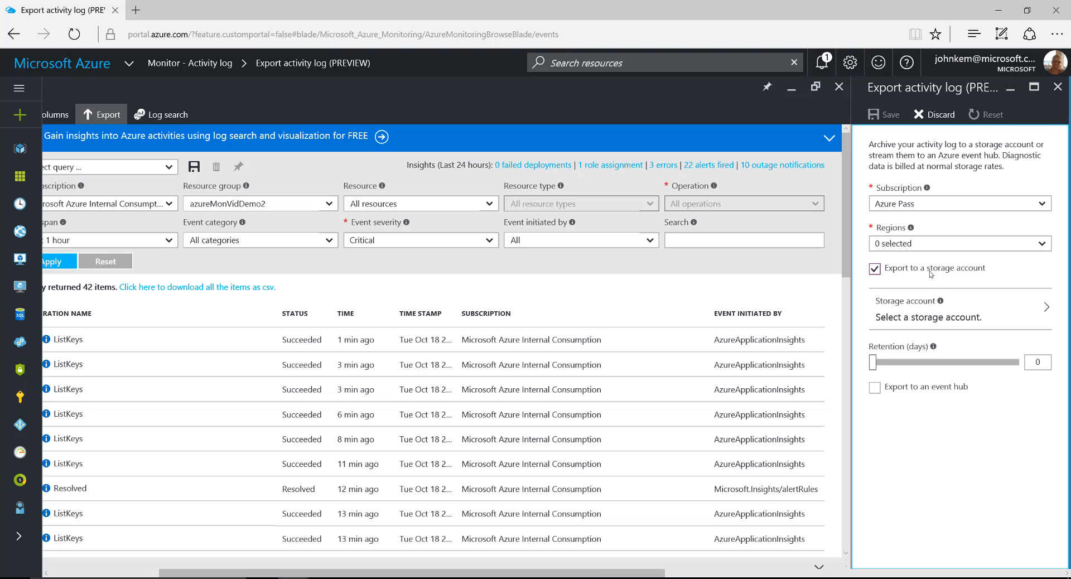
{"action": "mouse_move", "coordinate": [874, 364]}
{"action": "left_mouse_down"}
{"action": "mouse_move", "coordinate": [962, 369]}
{"action": "mouse_move", "coordinate": [872, 367]}
{"action": "left_mouse_up"}
{"action": "left_click", "coordinate": [939, 115]}
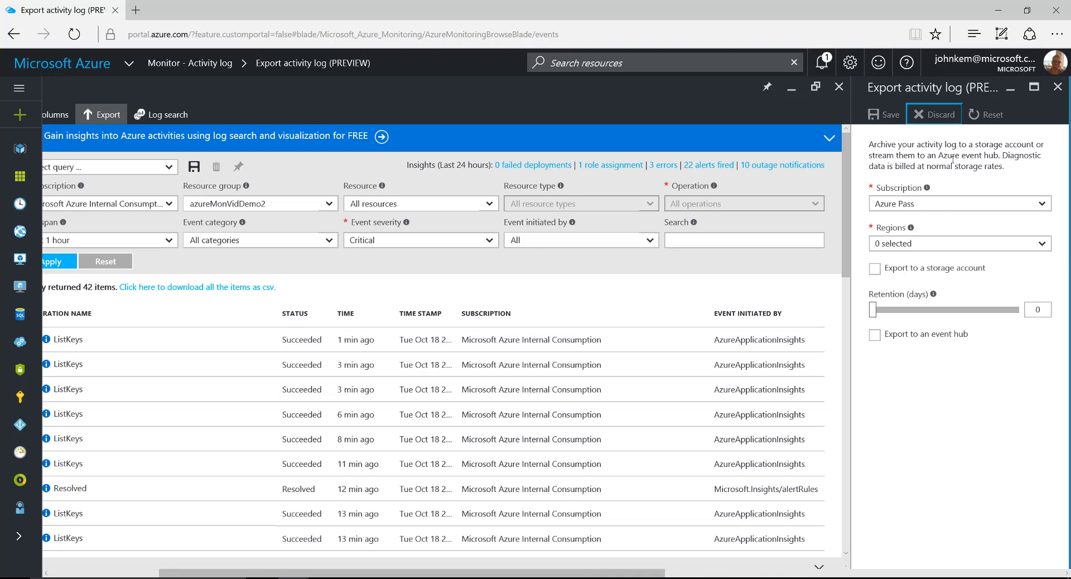
{"action": "left_click", "coordinate": [1058, 87]}
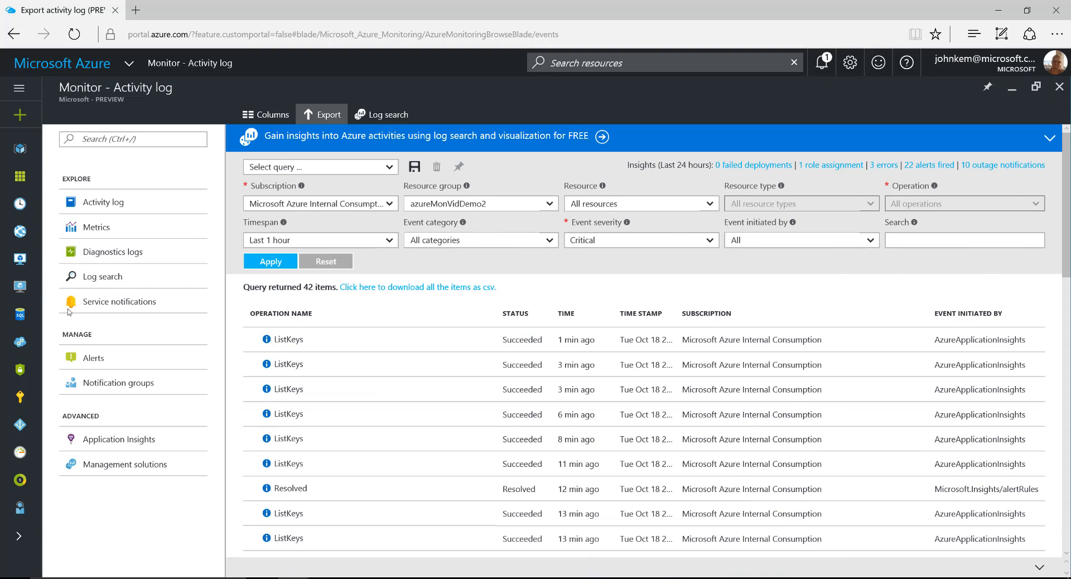
Step: Review the diagnostics settings of the loandatabasevm2-nsg network security group and return to the diagnostics logs list
{"action": "left_click", "coordinate": [175, 254]}
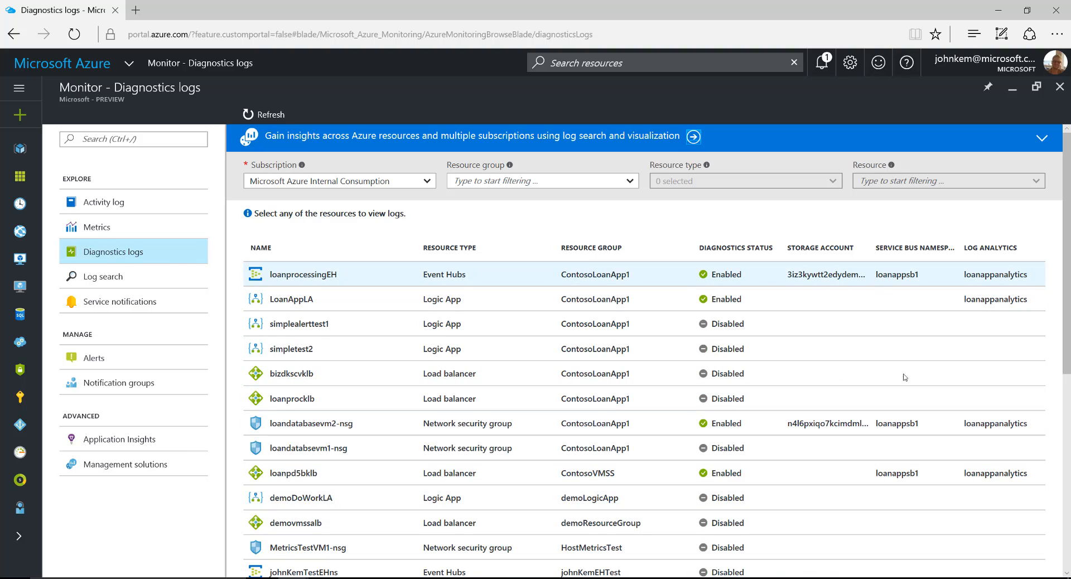
{"action": "left_click", "coordinate": [319, 425]}
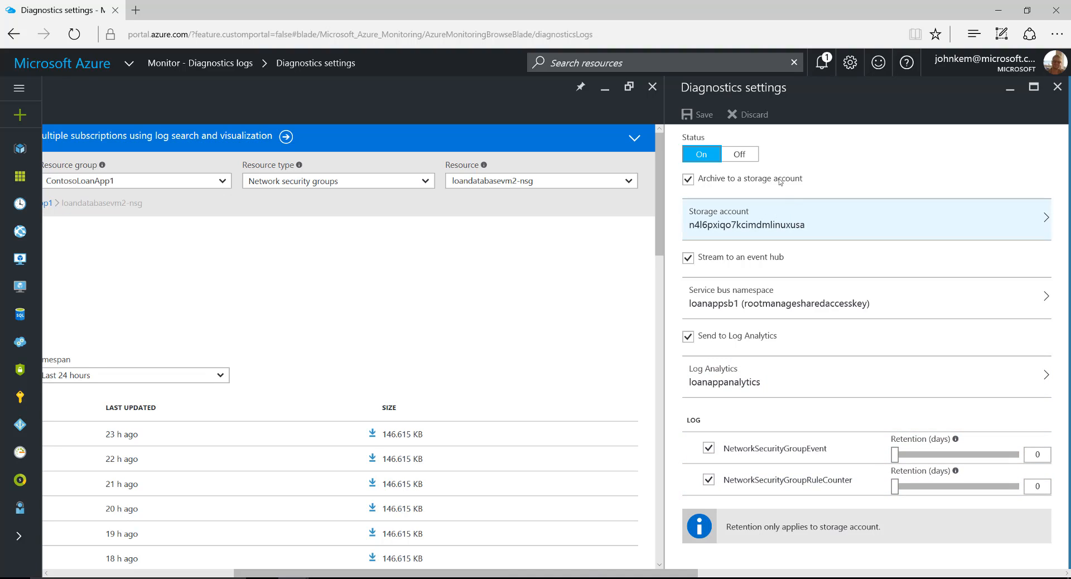
{"action": "left_click", "coordinate": [1057, 88]}
{"action": "left_click", "coordinate": [131, 256]}
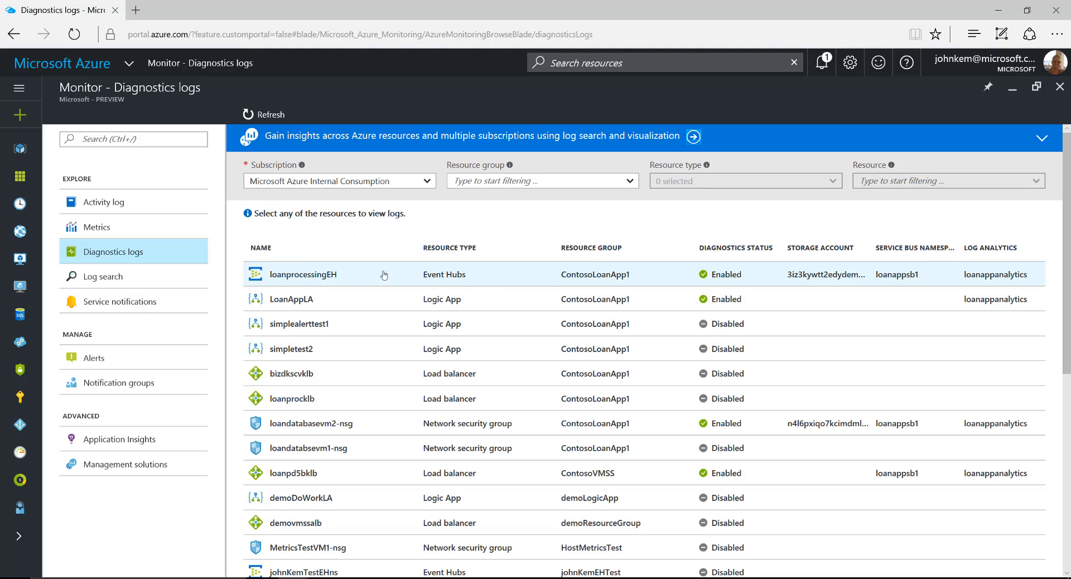
Step: Plot the host Network In and Network Out metrics of the loandatabasevm2 virtual machine in ContosoLoanApp1 for the past hour
{"action": "left_click", "coordinate": [164, 228]}
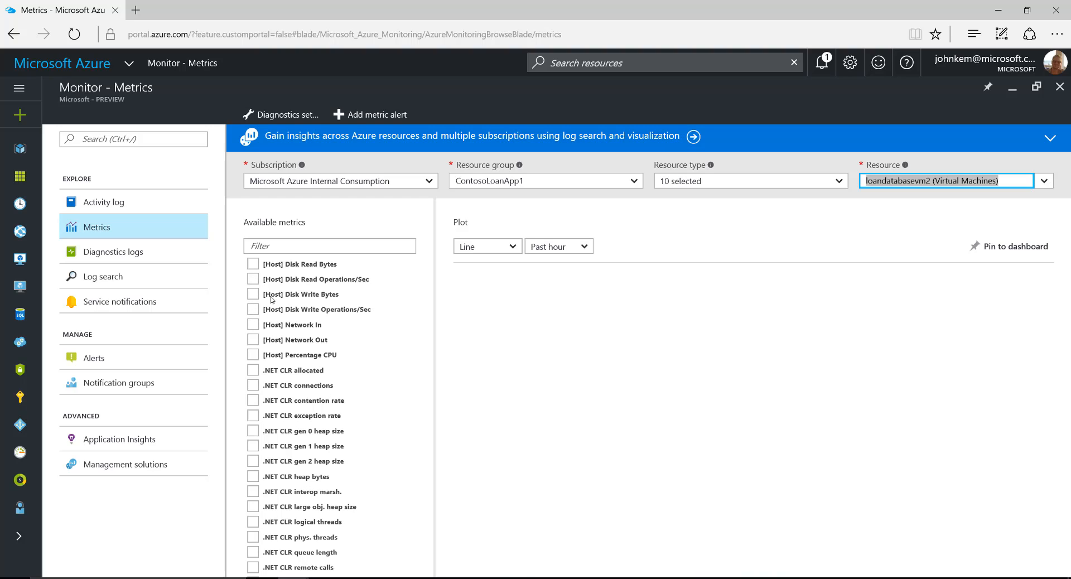
{"action": "left_click", "coordinate": [253, 326]}
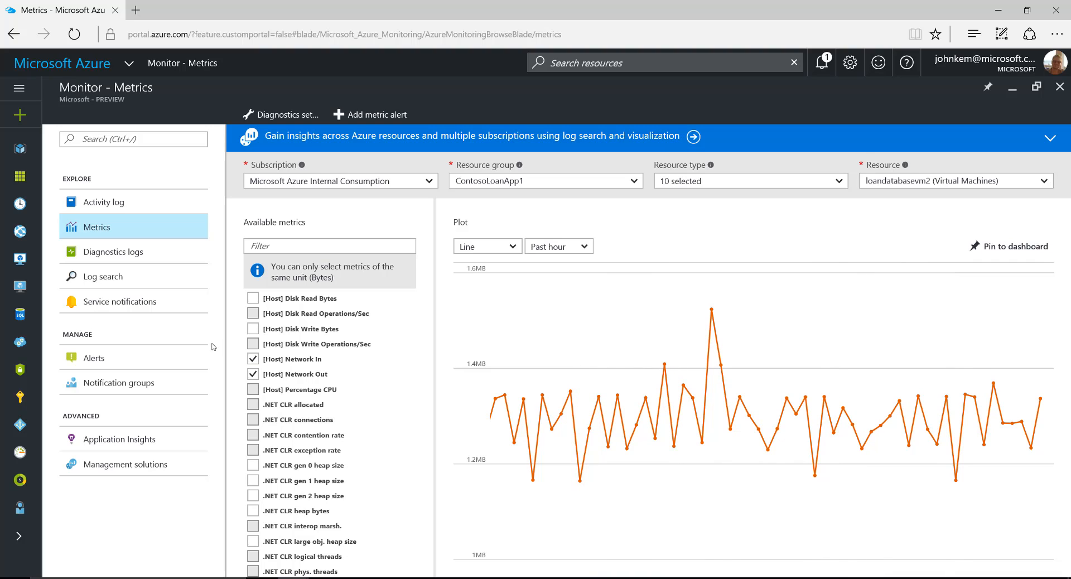
Step: Examine the condition and notification settings of the toomanymessages alert rule, then close the rule
{"action": "left_click", "coordinate": [112, 359]}
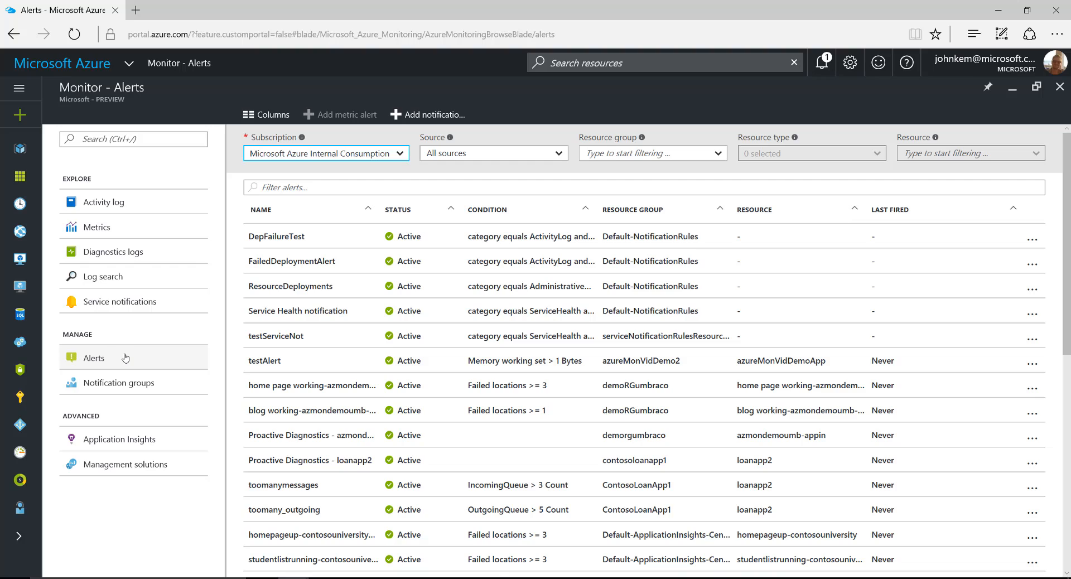
{"action": "left_click", "coordinate": [125, 358]}
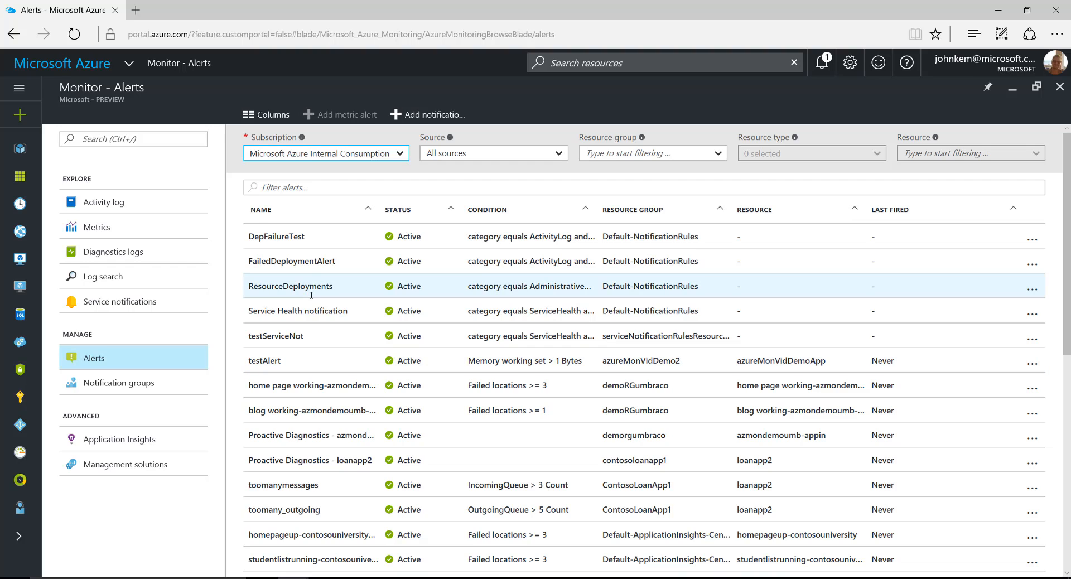
{"action": "left_click", "coordinate": [339, 492]}
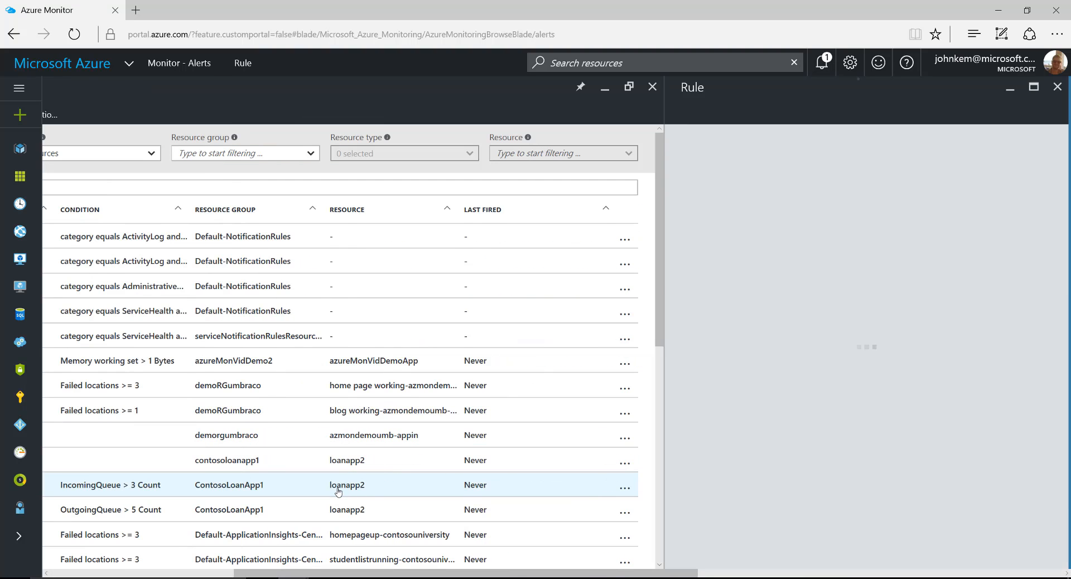
{"action": "scroll", "coordinate": [794, 354], "scroll_direction": "down", "scroll_amount": 6}
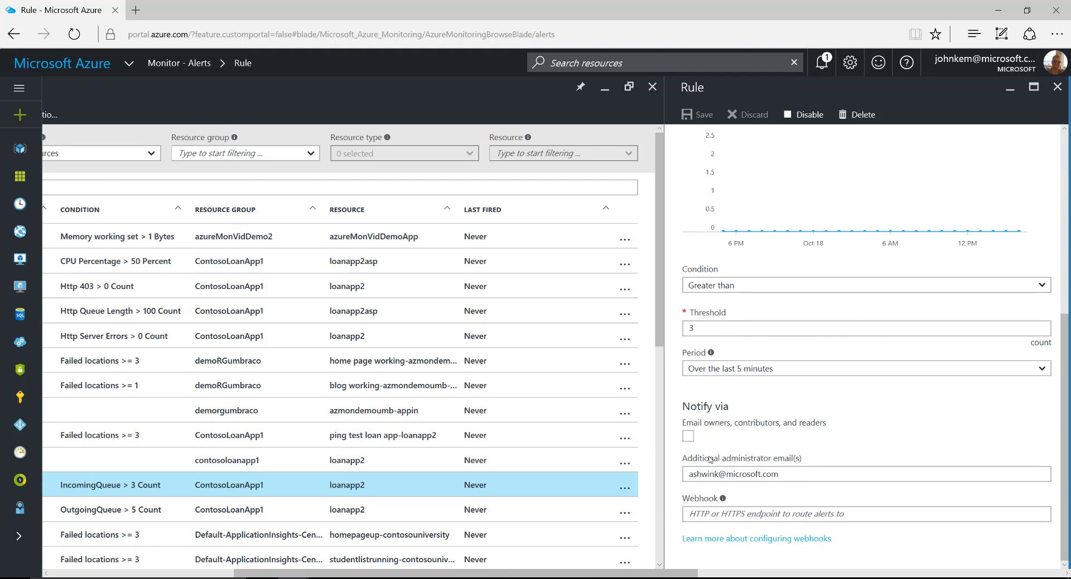
{"action": "left_click_drag", "start_coordinate": [686, 460], "coordinate": [808, 462]}
{"action": "left_click", "coordinate": [807, 462]}
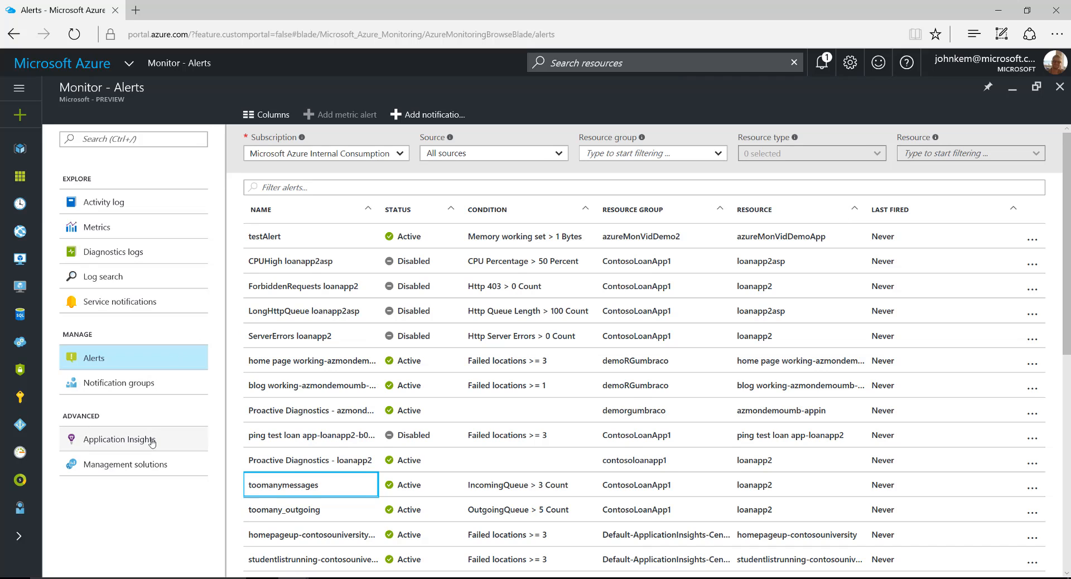
Step: View the Application Insights resources and open the AzureActivity(LoanAppAnalytics) management solution
{"action": "left_click", "coordinate": [181, 449]}
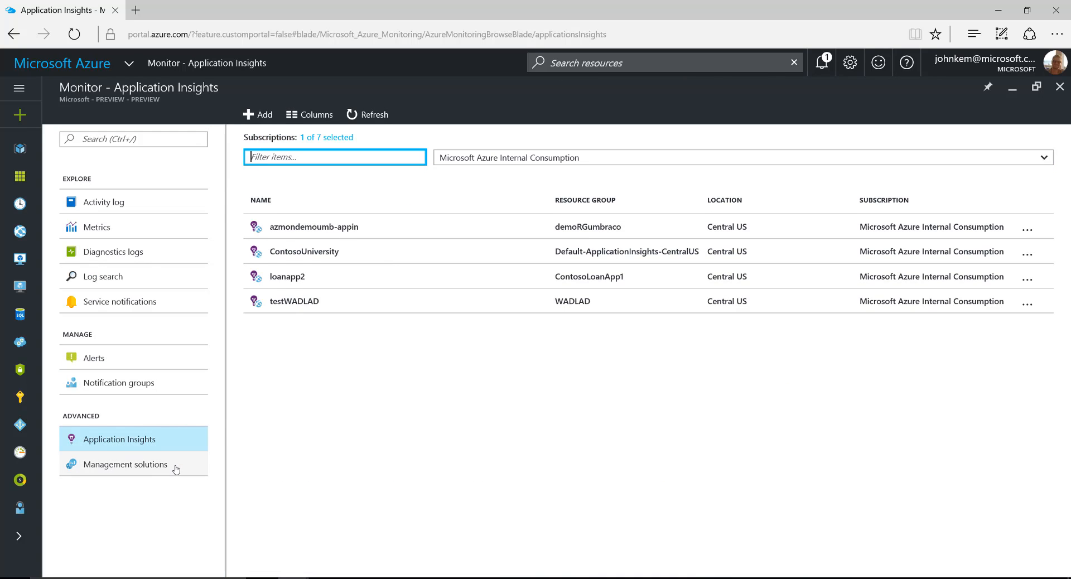
{"action": "left_click", "coordinate": [166, 470]}
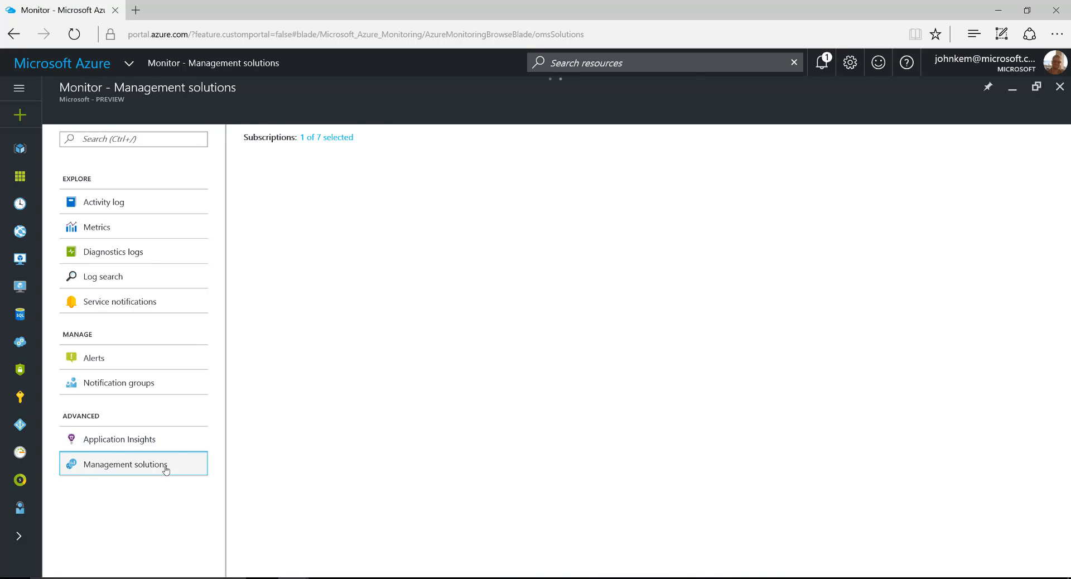
{"action": "left_click", "coordinate": [346, 227]}
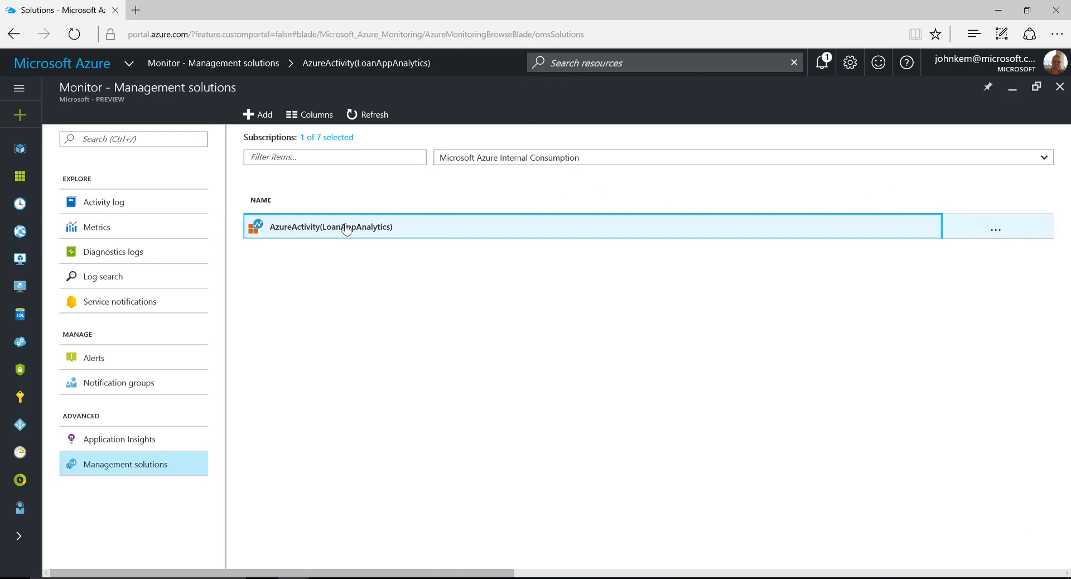
{"action": "left_click", "coordinate": [659, 381]}
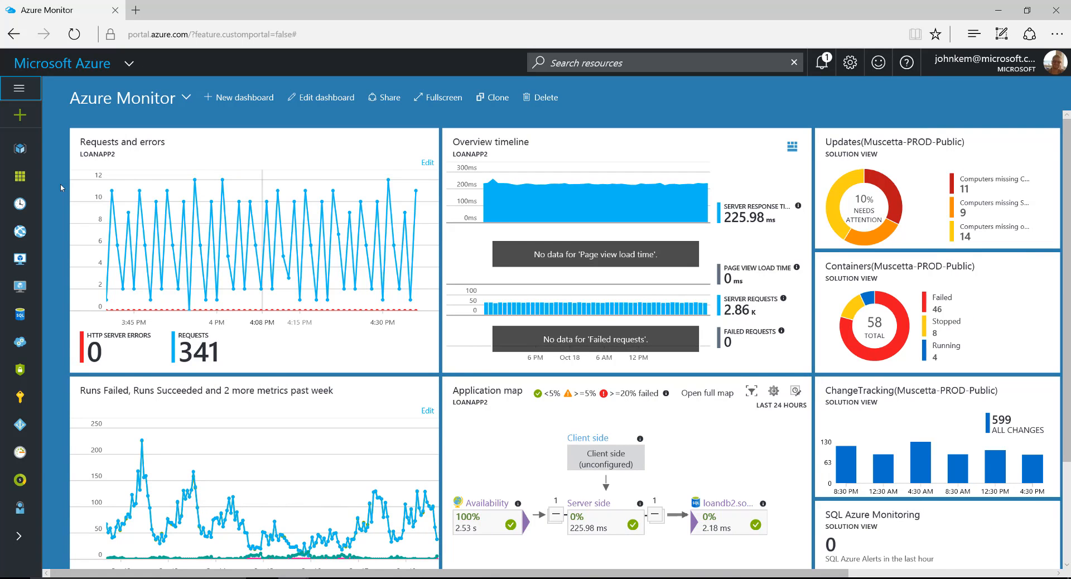
Step: Look over all tiles of the Azure Monitor dashboard, including the application map, solution views and security recommendations
{"action": "left_click_drag", "start_coordinate": [152, 575], "coordinate": [359, 574]}
{"action": "scroll", "coordinate": [790, 400], "scroll_direction": "down", "scroll_amount": 3}
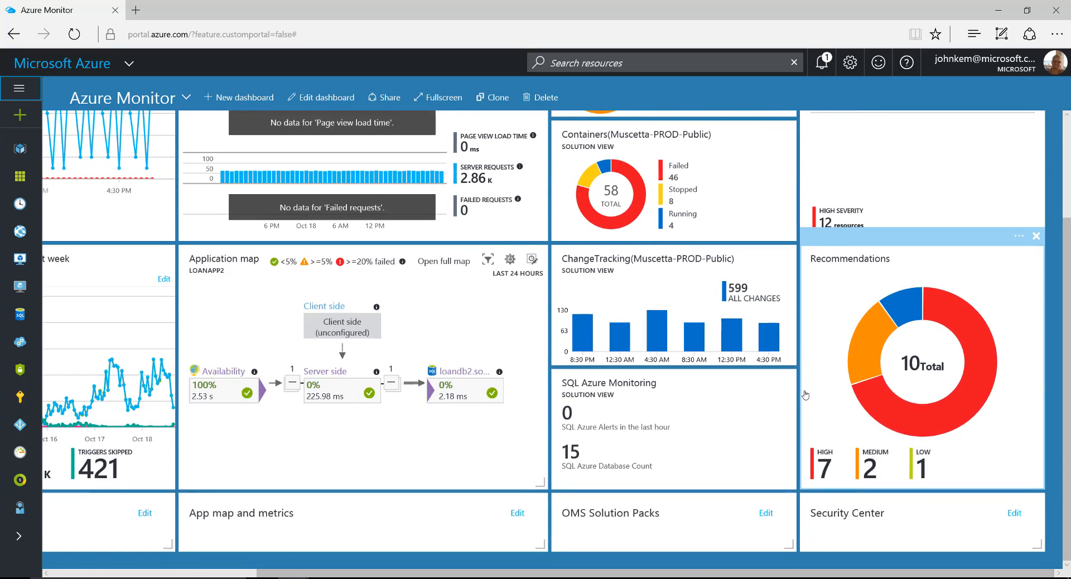
{"action": "scroll", "coordinate": [805, 394], "scroll_direction": "up", "scroll_amount": 3}
{"action": "left_click_drag", "start_coordinate": [443, 574], "coordinate": [229, 574]}
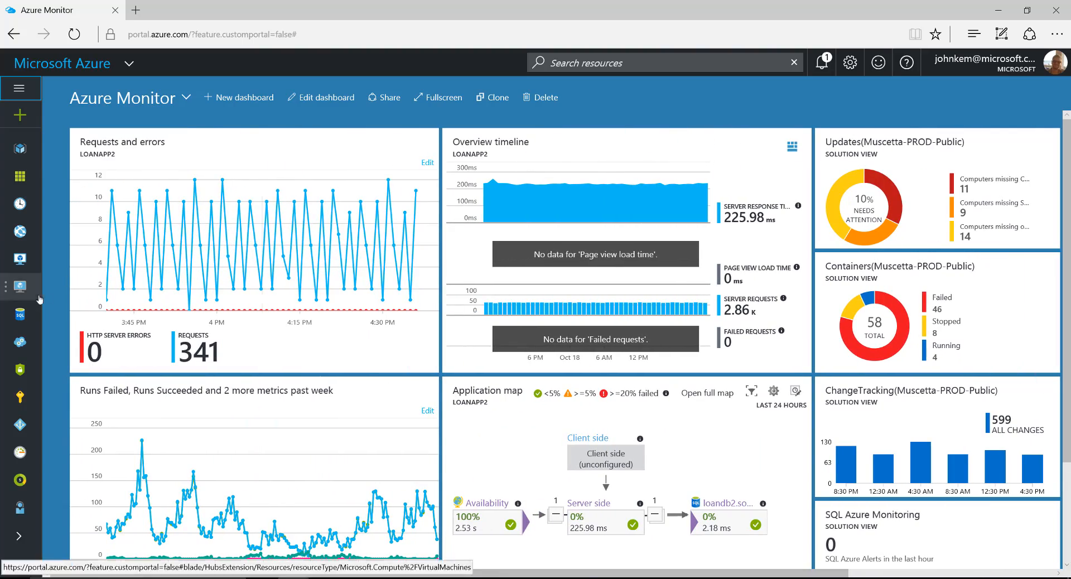